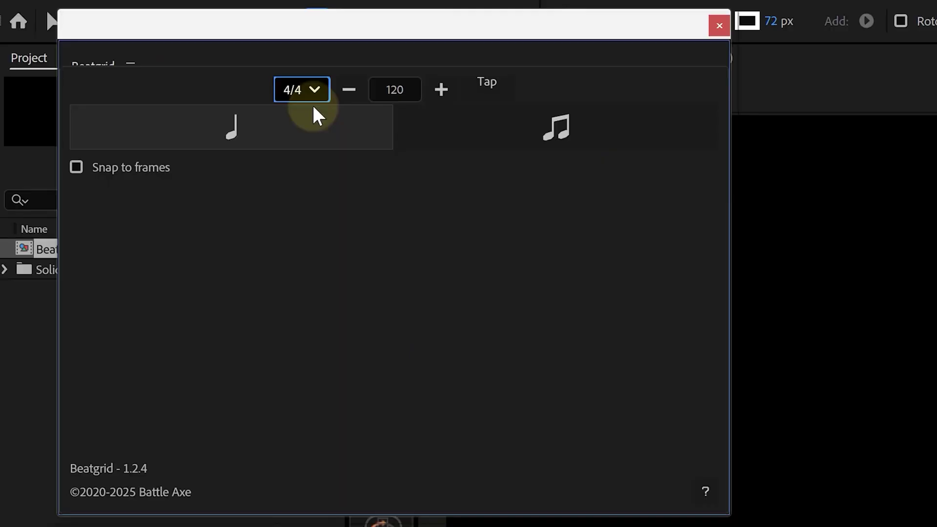
Enter 90 BPM in Beatgrid, select the first eight beat keyframes, and scrub the playhead
left_click(396, 87)
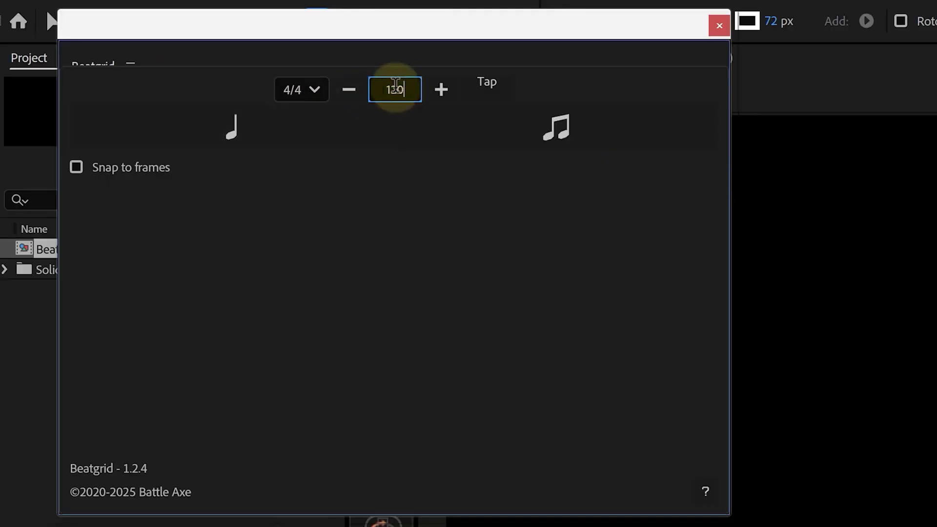
key("BackSpace")
key("BackSpace")
key("BackSpace")
type("90")
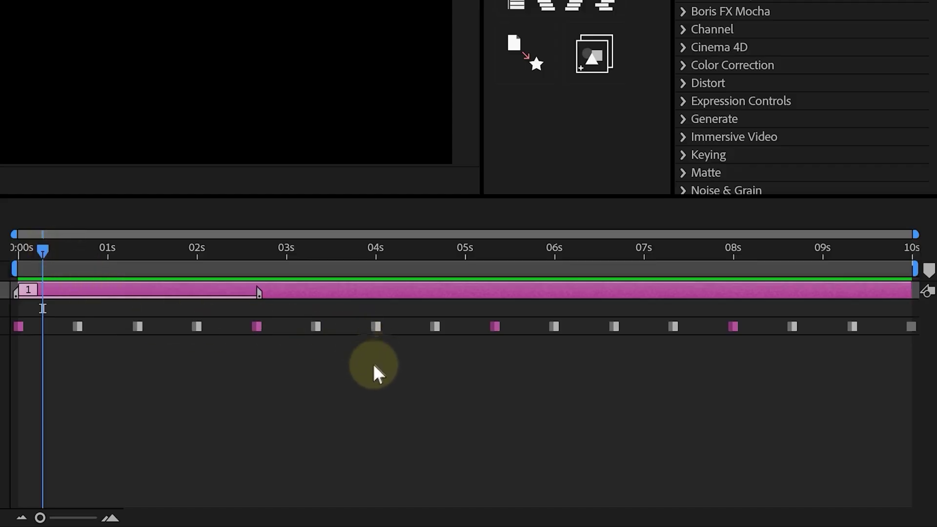
left_click_drag(488, 412, 381, 302)
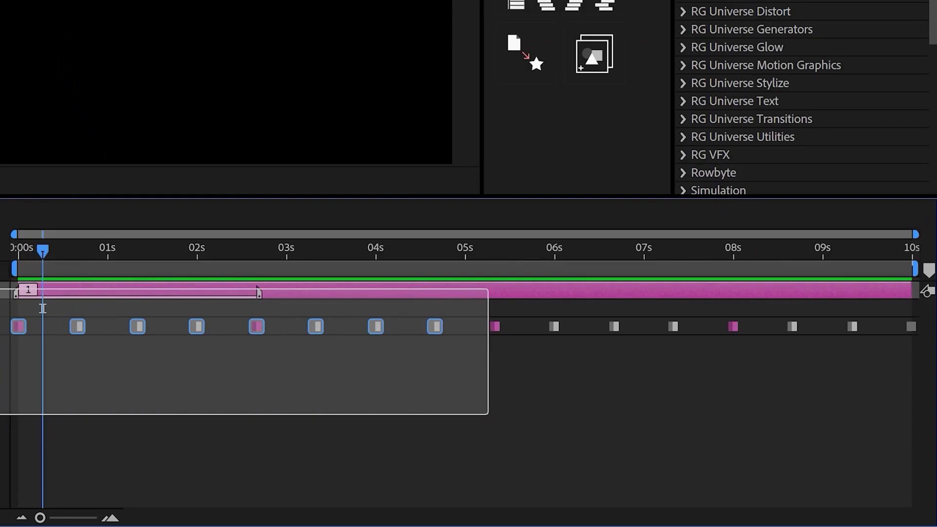
left_click_drag(43, 308, 43, 308)
left_click_drag(52, 255, 122, 261)
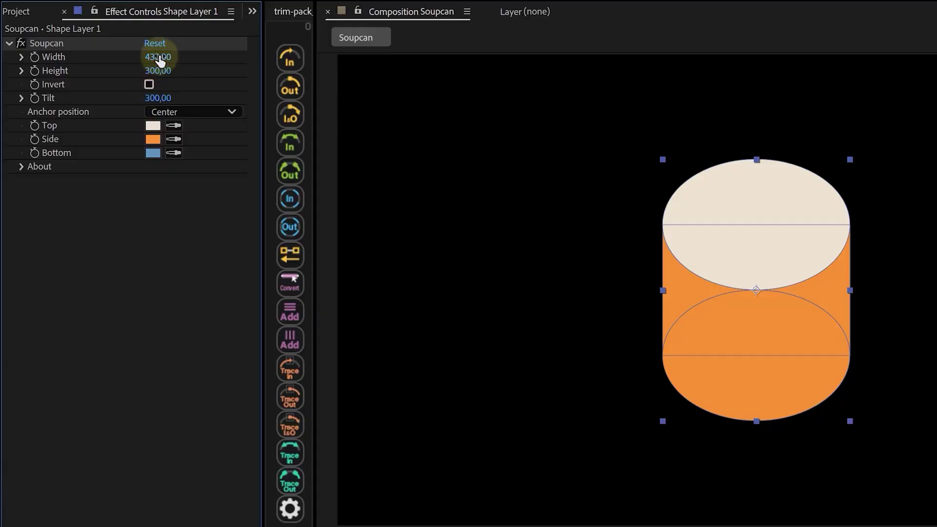
Enlarge the Soupcan cylinder to width 630 and invert it so the cream face sits at the bottom
mouse_move(160, 61)
left_mouse_down()
mouse_move(188, 51)
mouse_move(150, 103)
mouse_move(127, 99)
mouse_move(158, 97)
left_mouse_up()
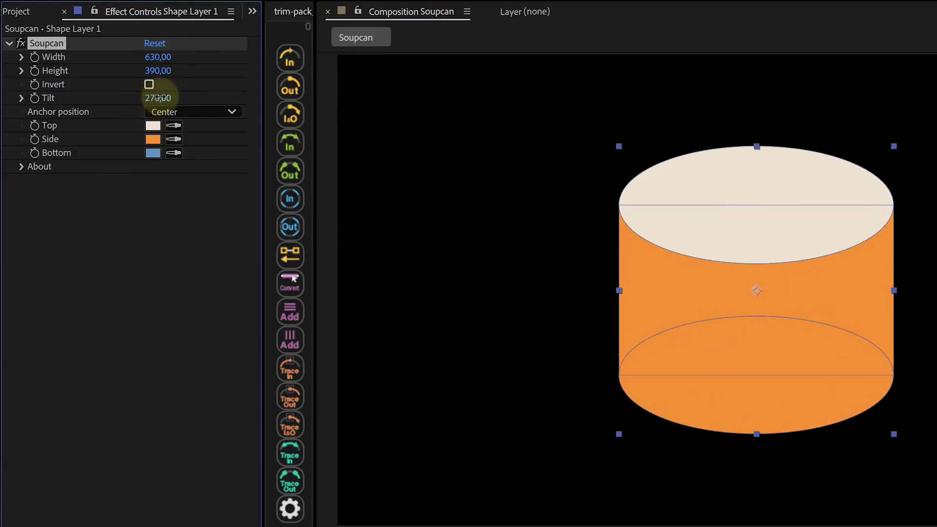
left_click(150, 86)
left_click(150, 84)
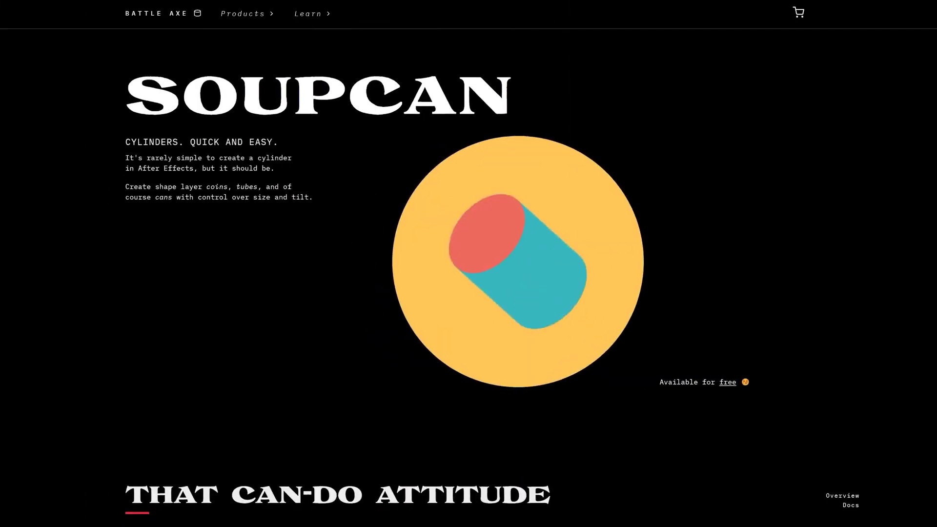
scroll(469, 293, "down", 1)
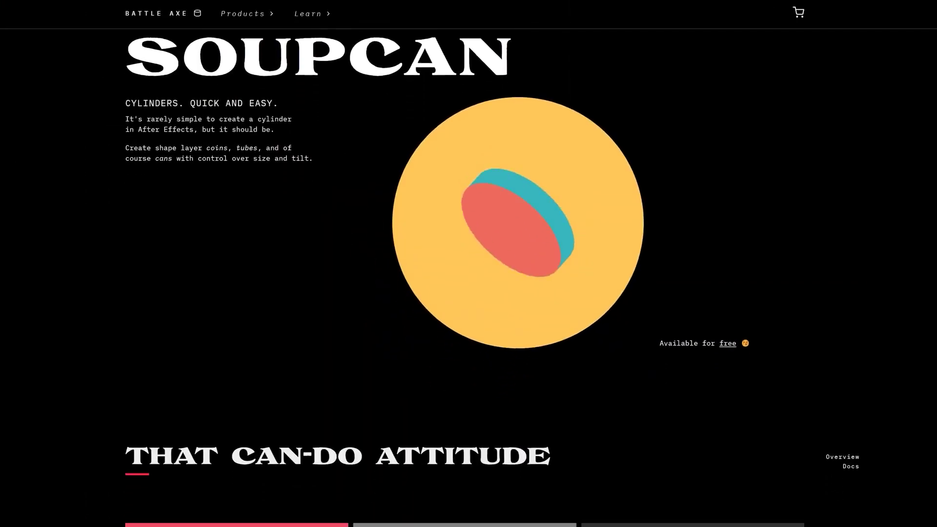
scroll(468, 293, "down", 1)
scroll(469, 293, "down", 1)
scroll(468, 293, "down", 1)
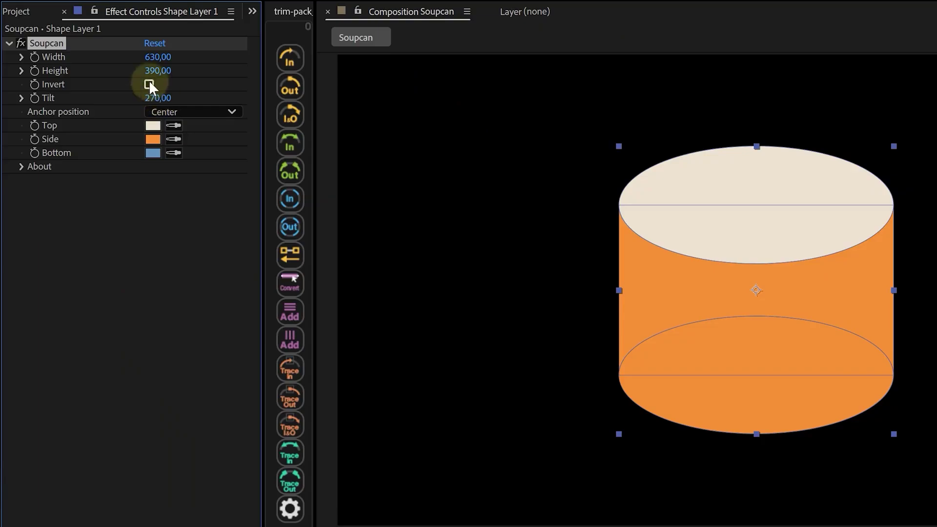
left_click(150, 84)
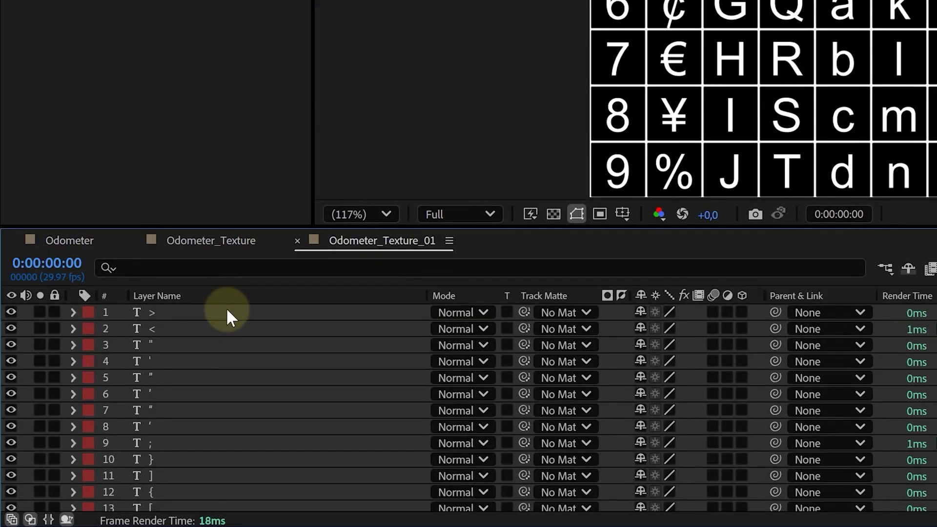
Set every character layer in Odometer_Texture_01 to the Montserrat Black font
left_click(227, 312)
key("ctrl+a")
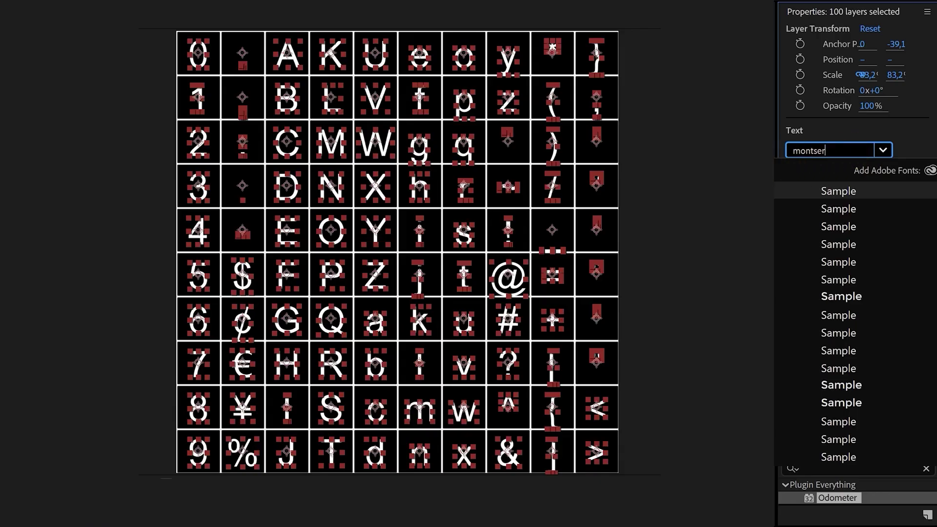
key("Return")
left_click(838, 172)
left_click(831, 472)
left_click(829, 234)
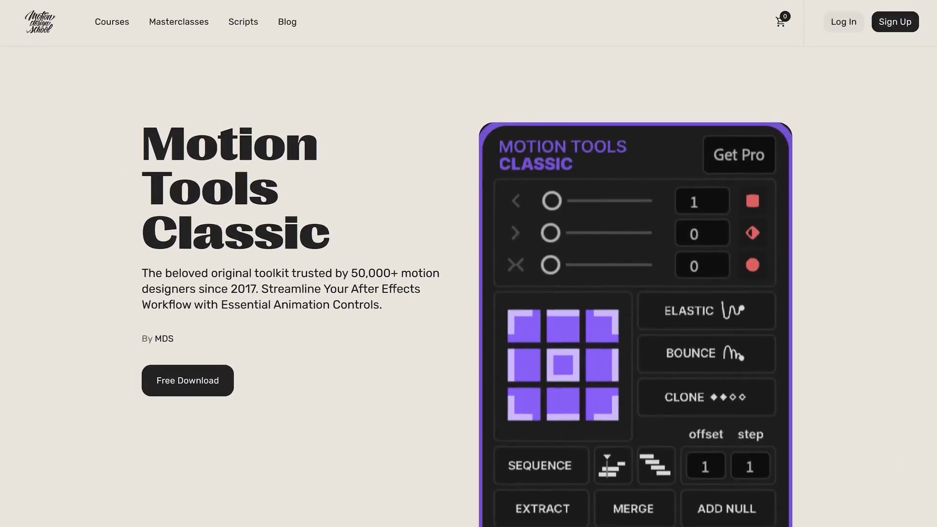
scroll(470, 294, "down", 1)
scroll(469, 293, "down", 1)
scroll(469, 293, "down", 1)
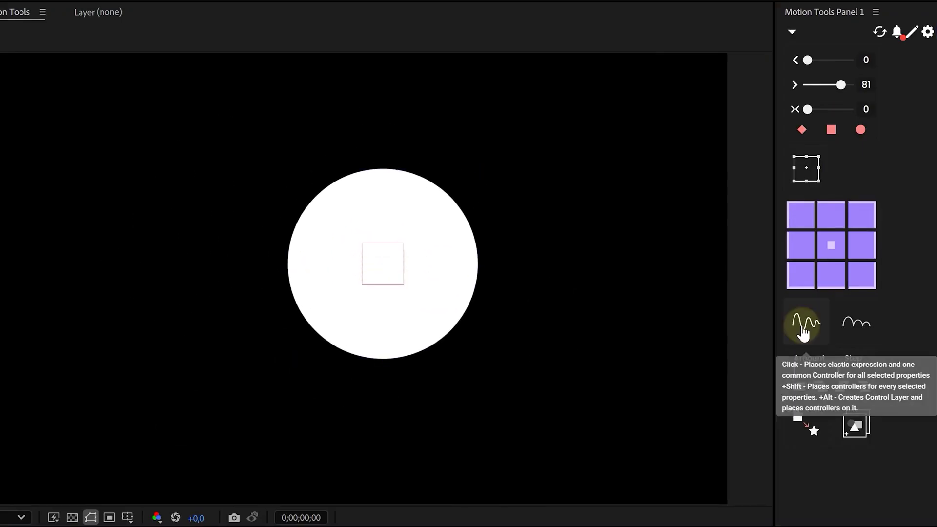
Preview the circle's animation with its ease-out of 81
key("space")
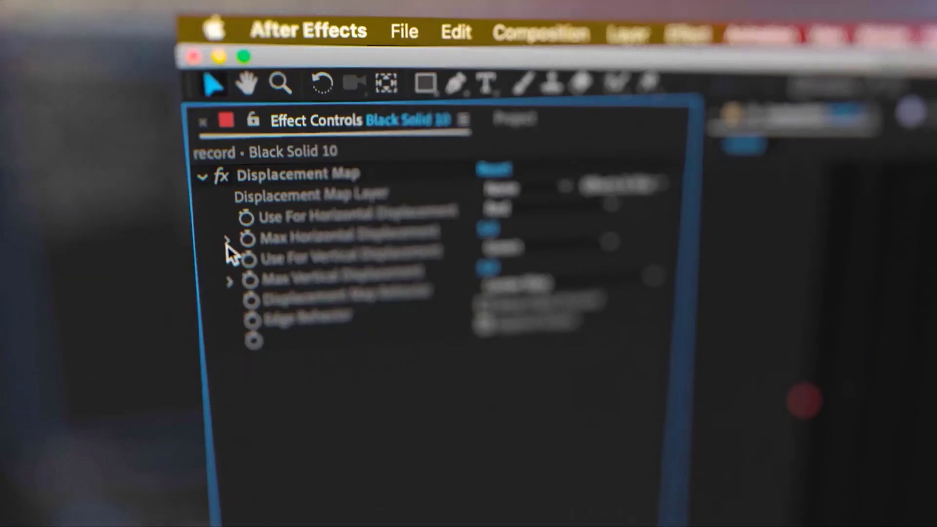
Twirl open Max Horizontal Displacement in the Displacer Pro effect controls
left_click(228, 238)
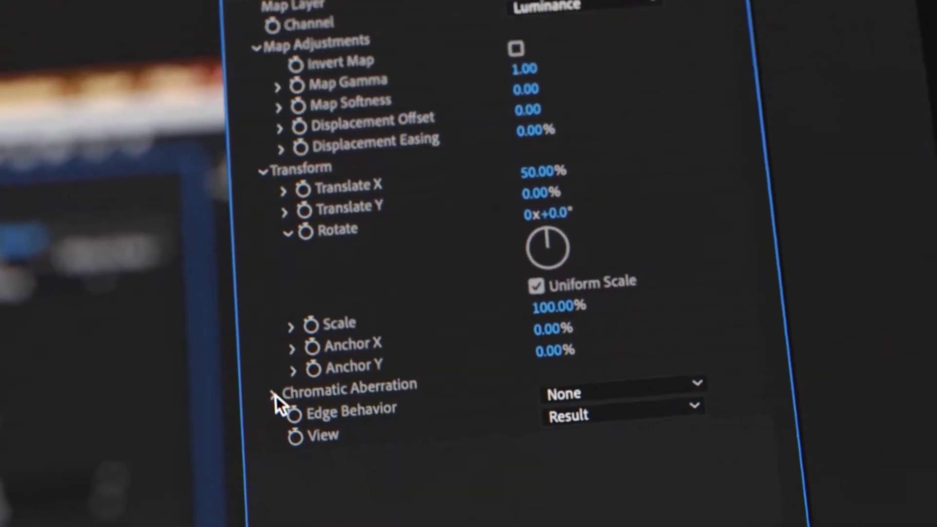
Expand the Chromatic Aberration options in Effect Controls
left_click(265, 407)
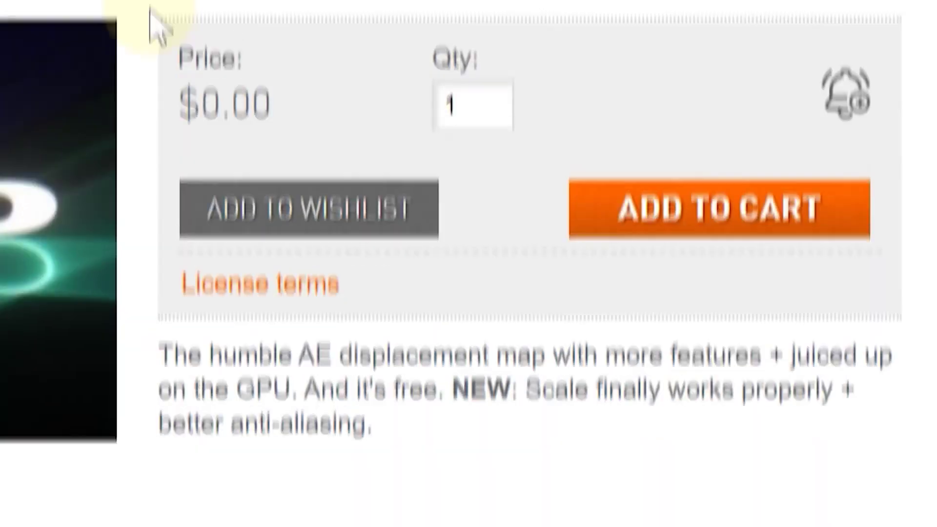